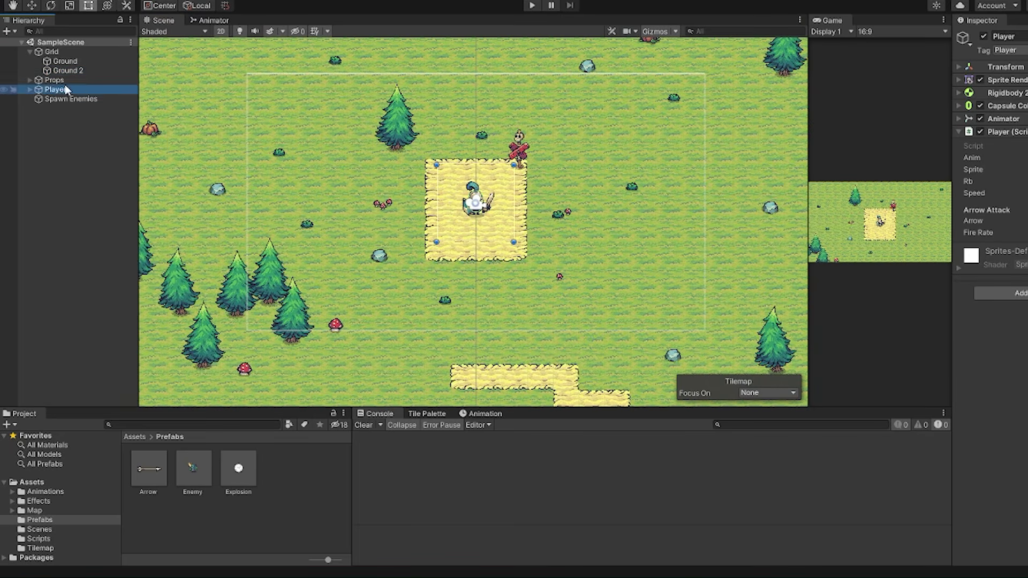
Examine the scene's props in the hierarchy, including a bush, a tree and a pumpkin, and the Main Camera under Player.
left_click(30, 79)
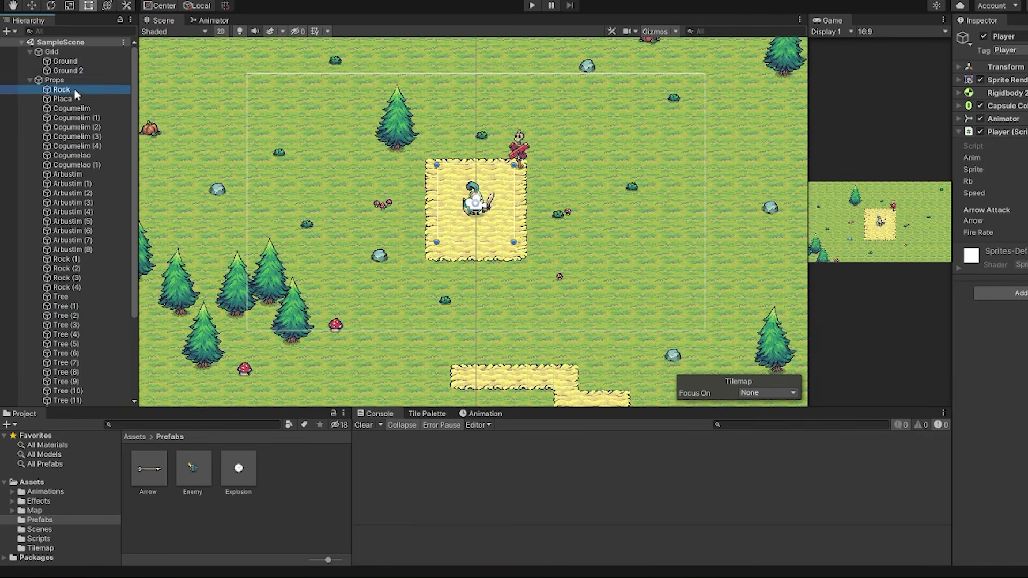
left_click(83, 129)
left_click(82, 177)
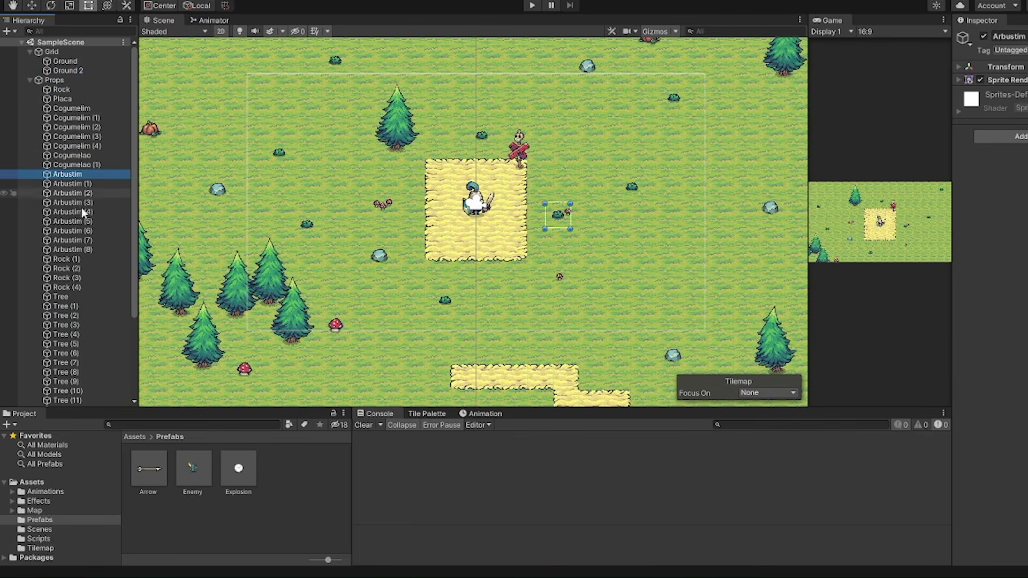
scroll(127, 226, "down", 3)
left_click(107, 249)
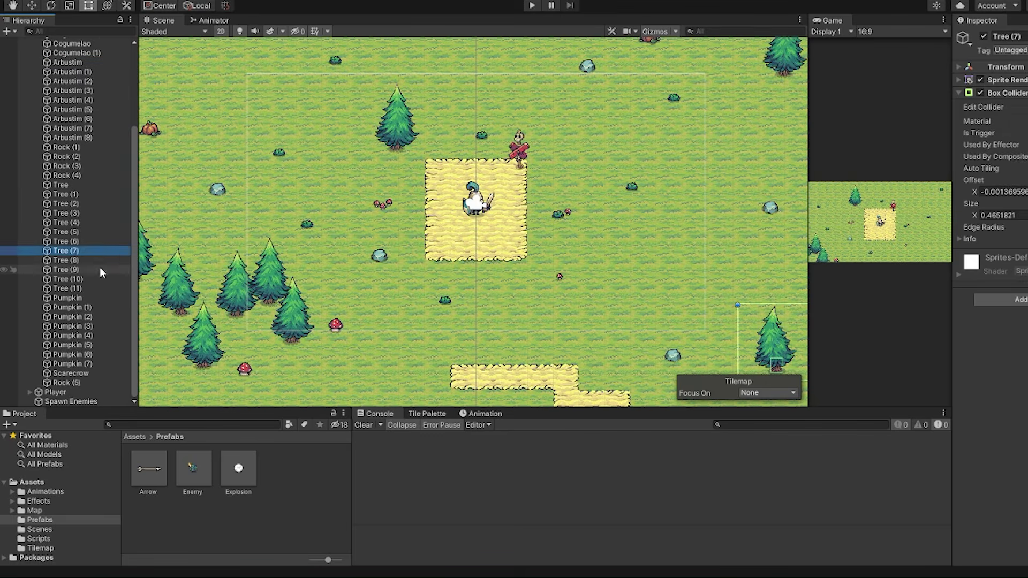
left_click(77, 316)
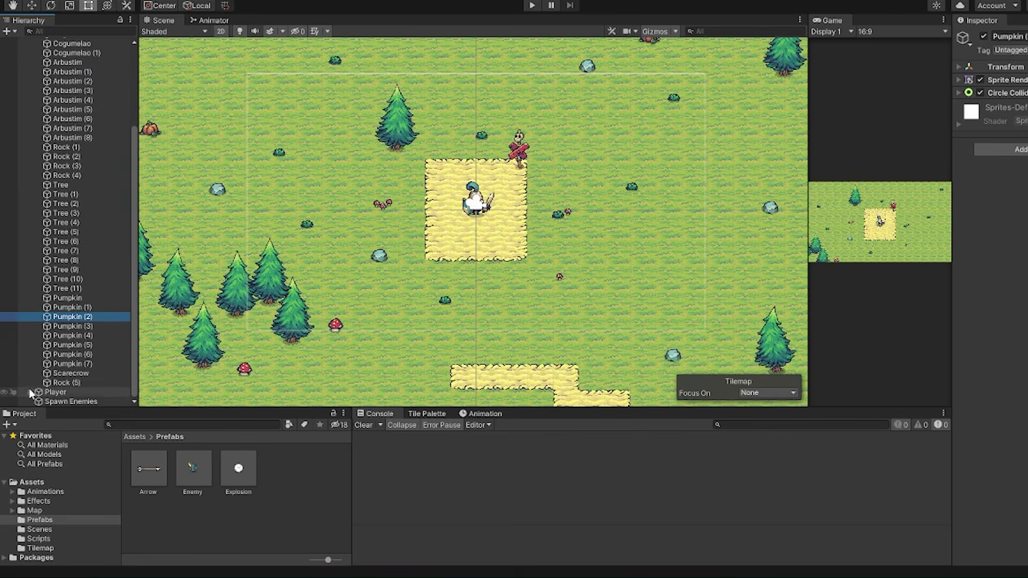
scroll(78, 325, "down", 1)
left_click(64, 392)
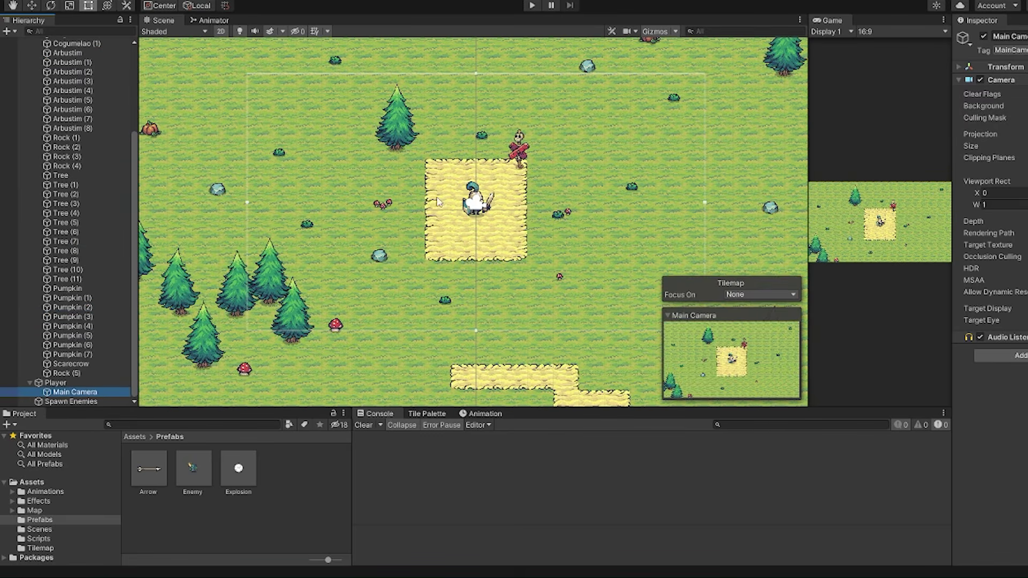
scroll(625, 198, "up", 5)
middle_click_drag(479, 204, 269, 231)
middle_click_drag(514, 201, 432, 225)
left_click_drag(809, 230, 501, 230)
scroll(261, 231, "down", 10)
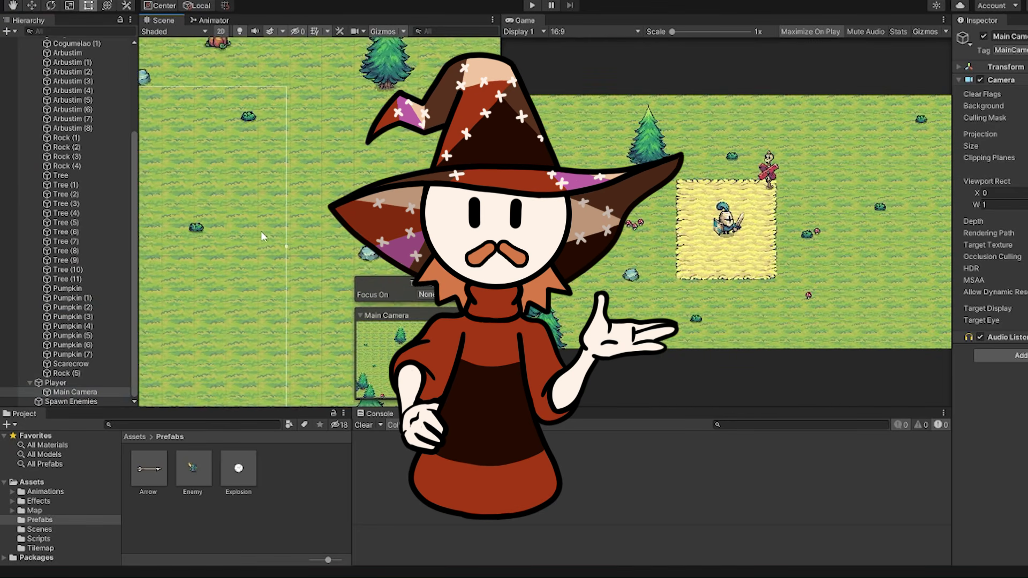
Look over the Animator parameters, the Animation timeline and the Tile Palette, enlarging the lower area to view the ground tiles.
left_click(209, 21)
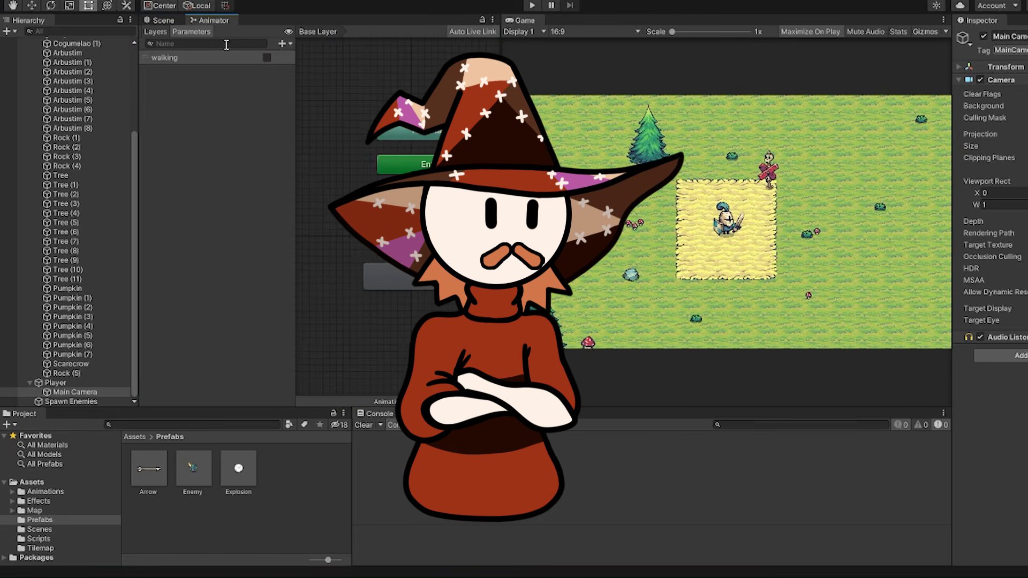
middle_click_drag(339, 205, 312, 168)
left_click_drag(501, 182, 898, 183)
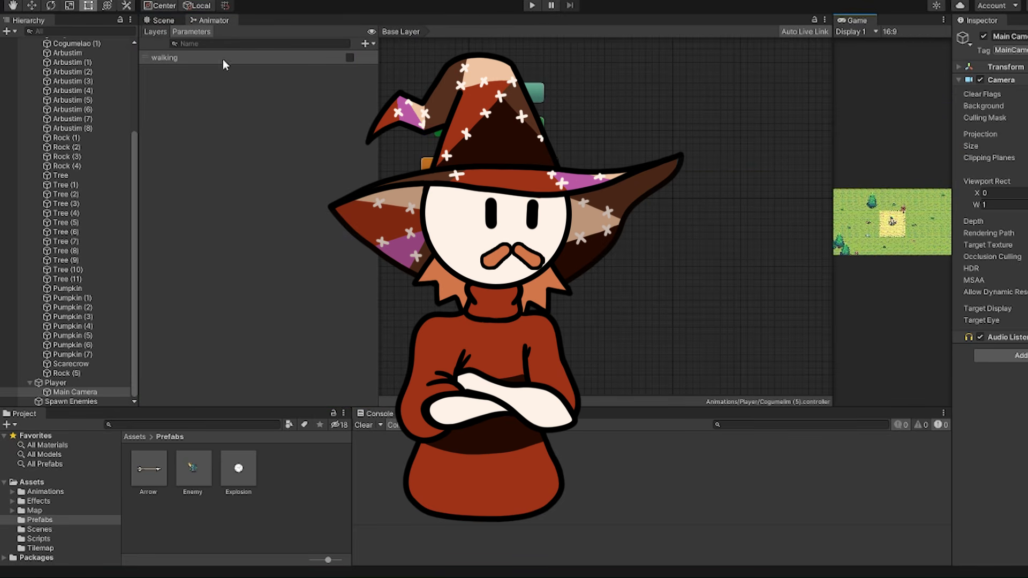
left_click(161, 21)
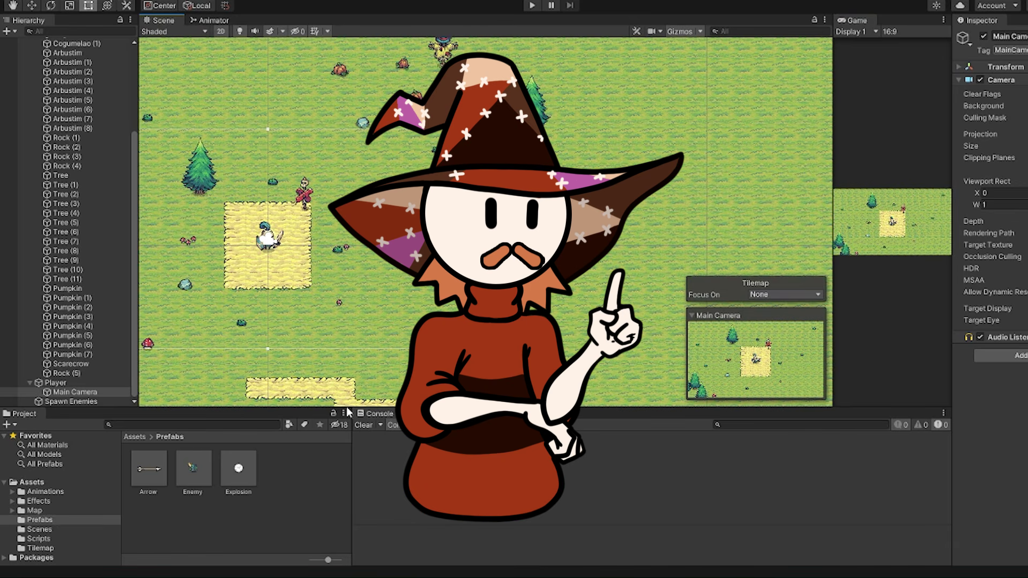
left_click(422, 414)
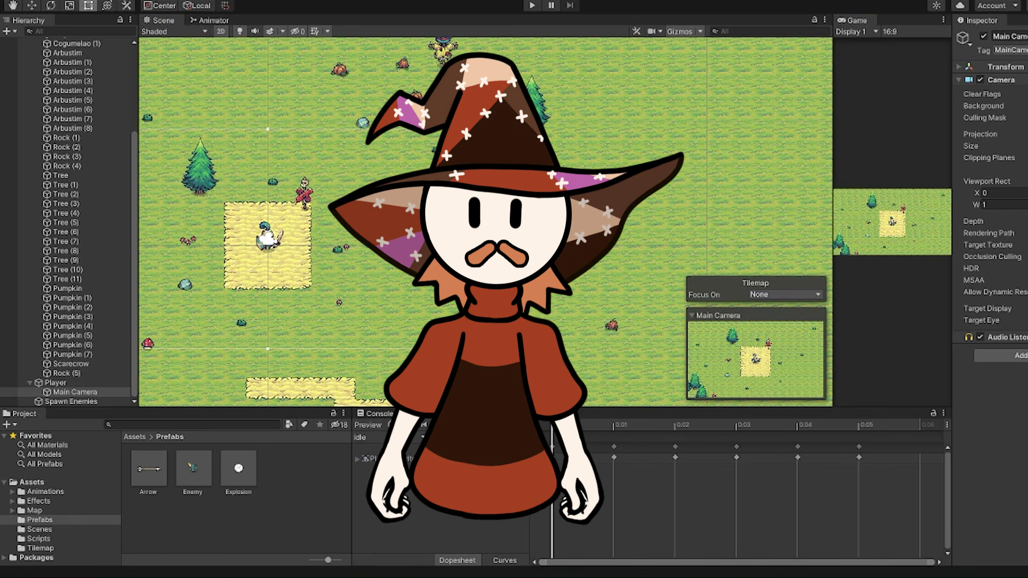
left_click(468, 414)
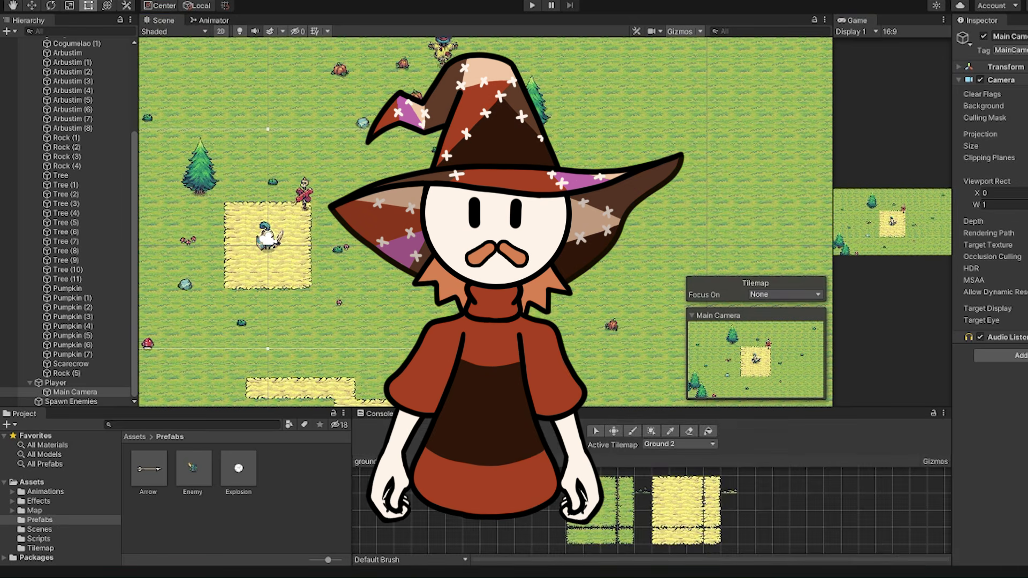
left_click_drag(508, 408, 508, 286)
middle_click_drag(660, 410, 331, 411)
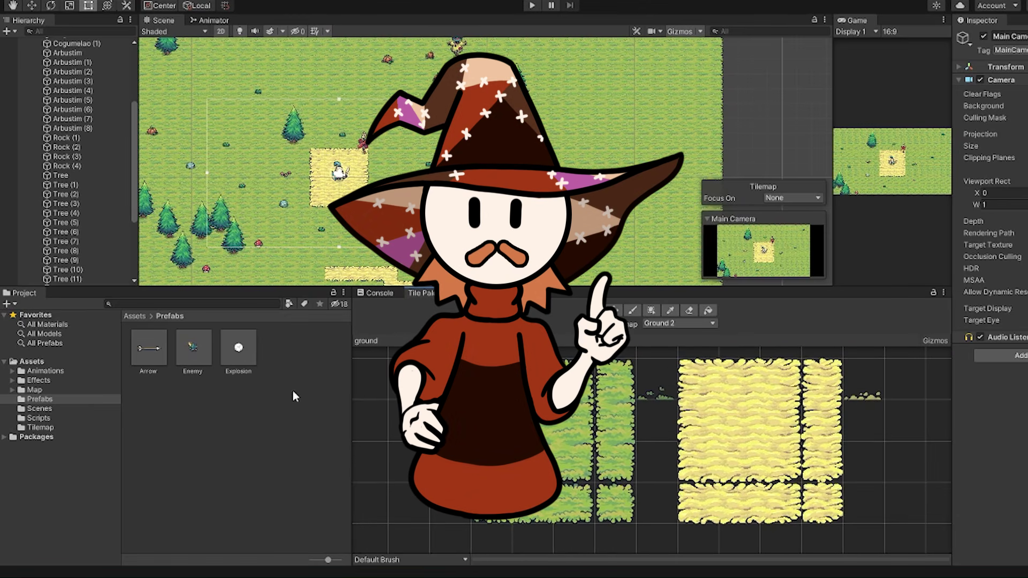
Inspect the Enemy prefab's components and the Spawn Enemies object's spawn settings.
left_click(200, 355)
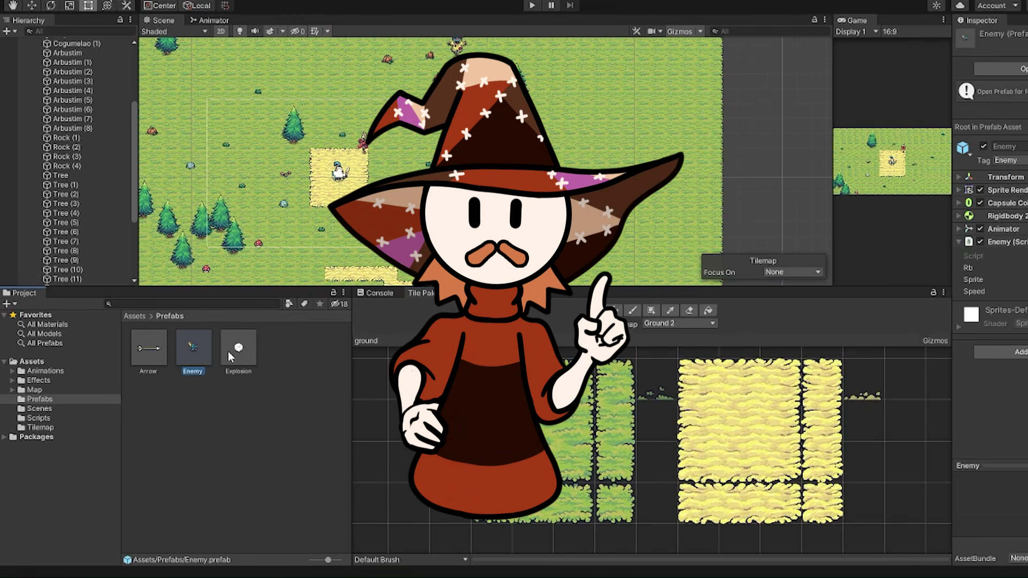
left_click_drag(132, 205, 130, 260)
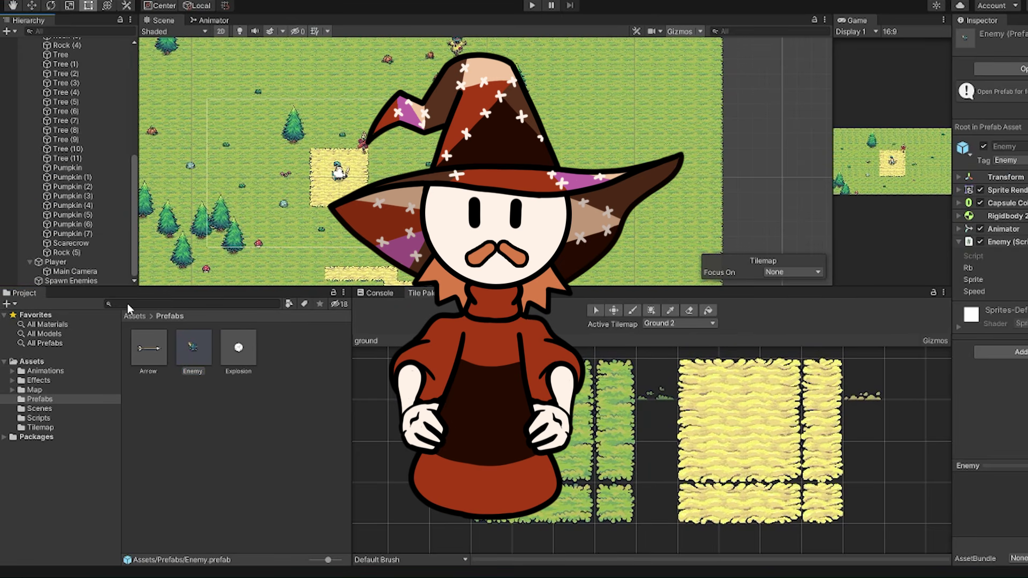
left_click(87, 280)
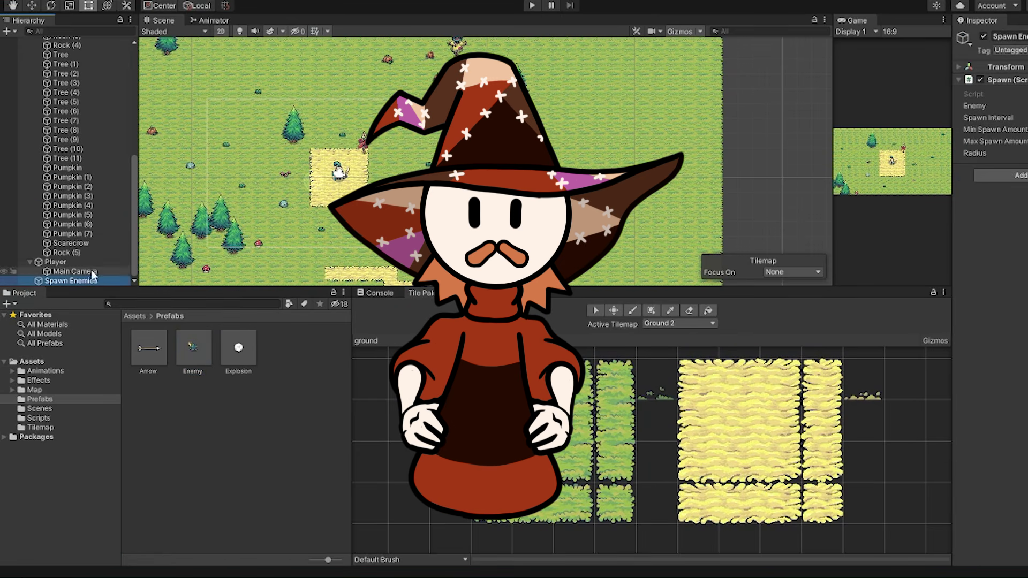
left_click_drag(189, 348, 439, 216)
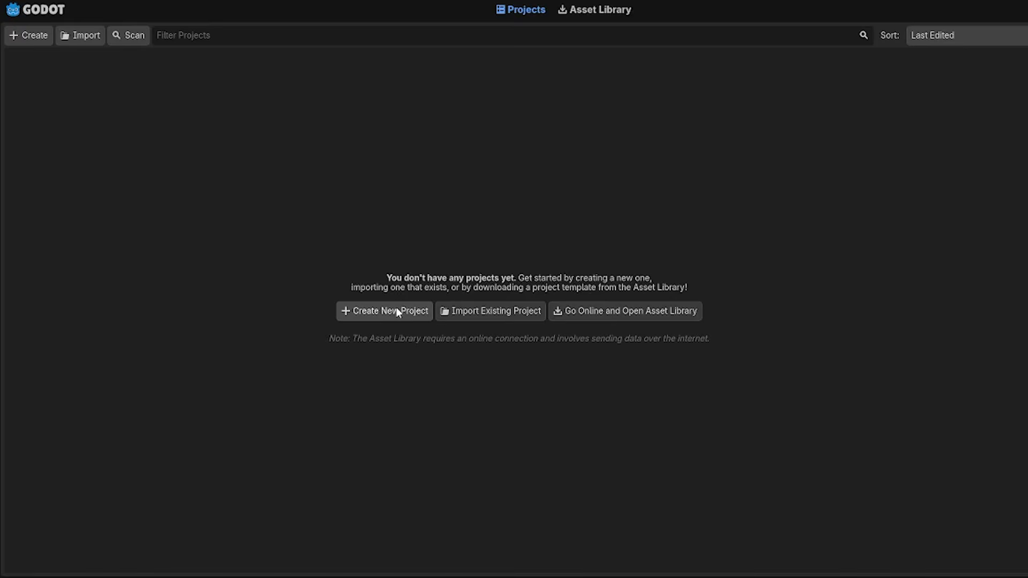
Switch to Godot and create a new project named New Game Project with the Forward+ renderer and Git version control metadata.
left_click(396, 309)
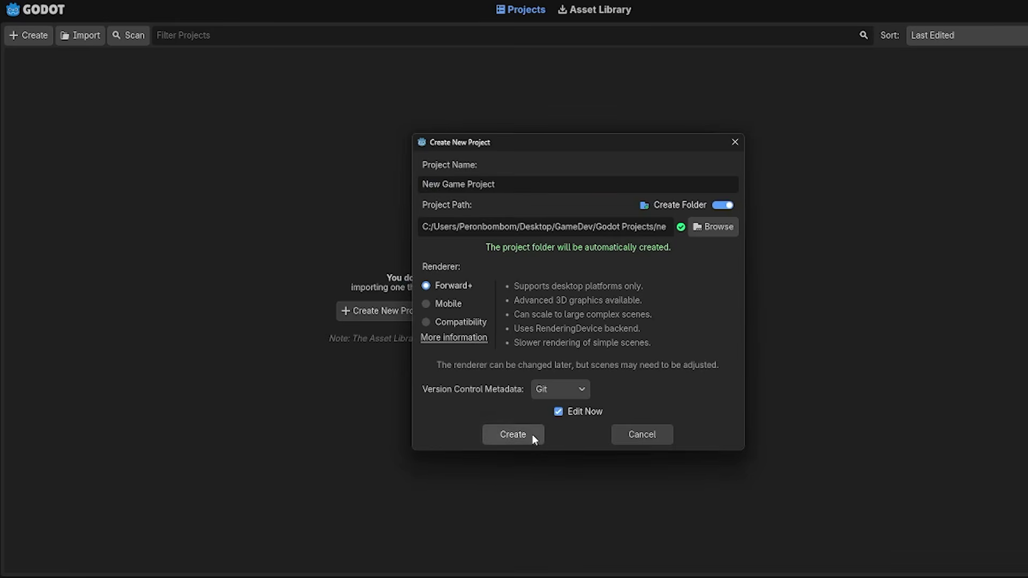
left_click(532, 435)
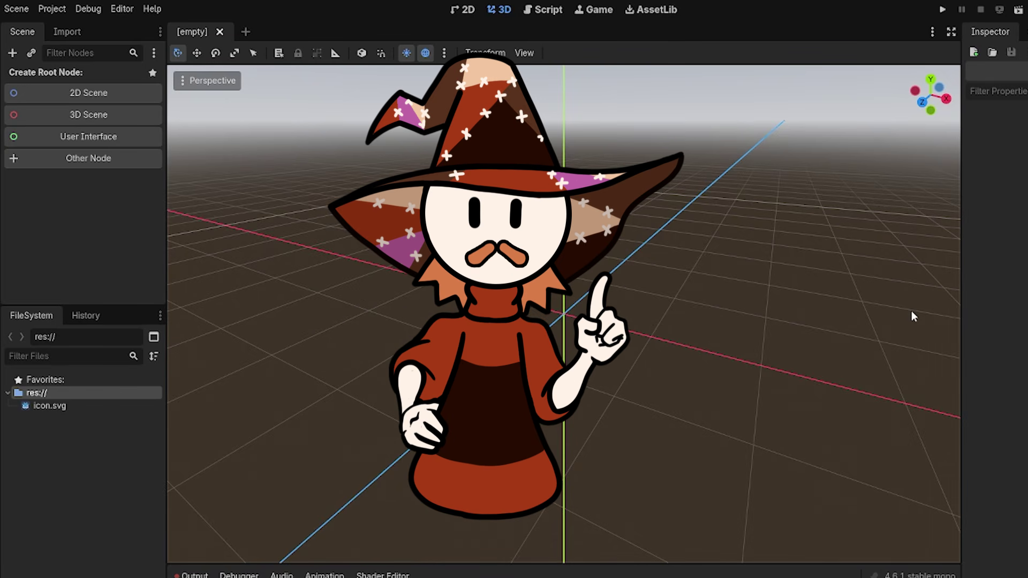
middle_click_drag(835, 303, 865, 300)
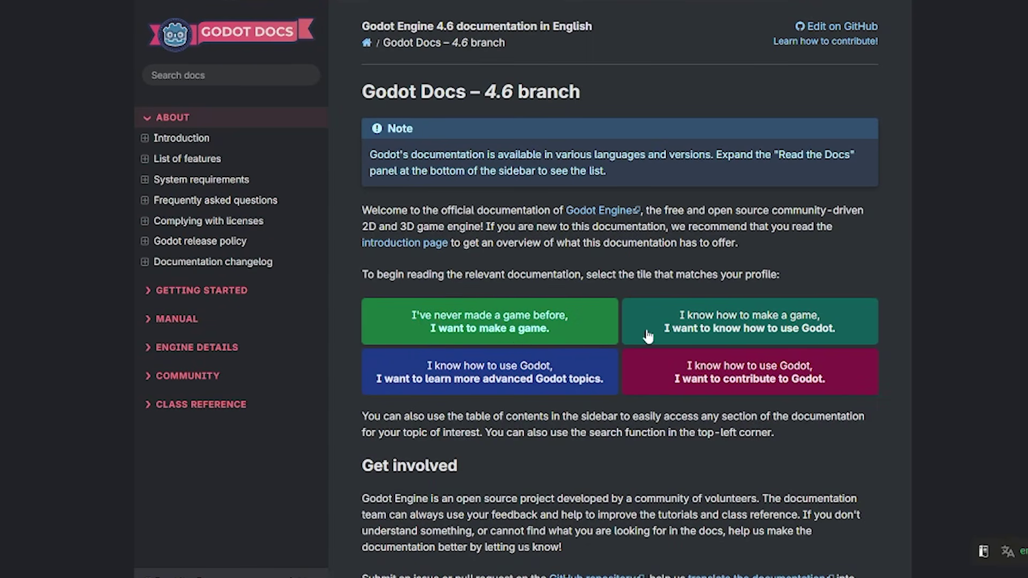
In the Godot Docs, open the learning path for people who already know how to make a game.
left_click(763, 343)
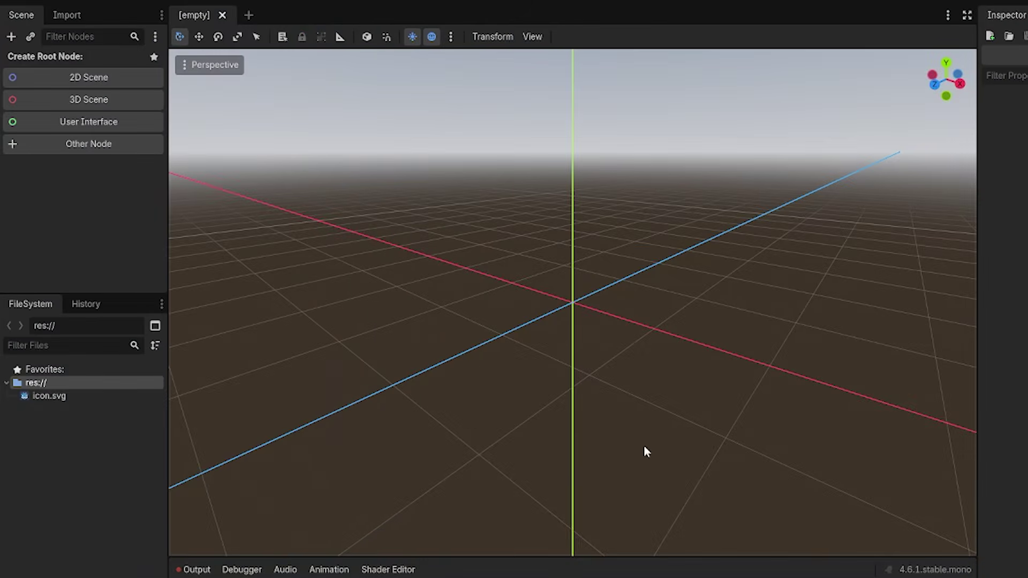
In the Godot editor, create a Label node as the root of the empty scene.
left_click(61, 142)
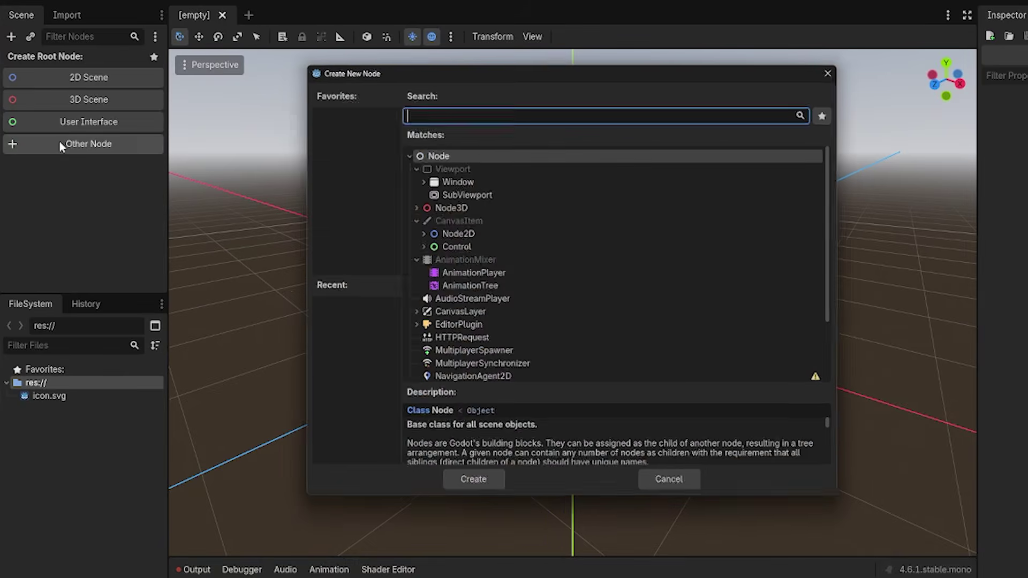
type("lab")
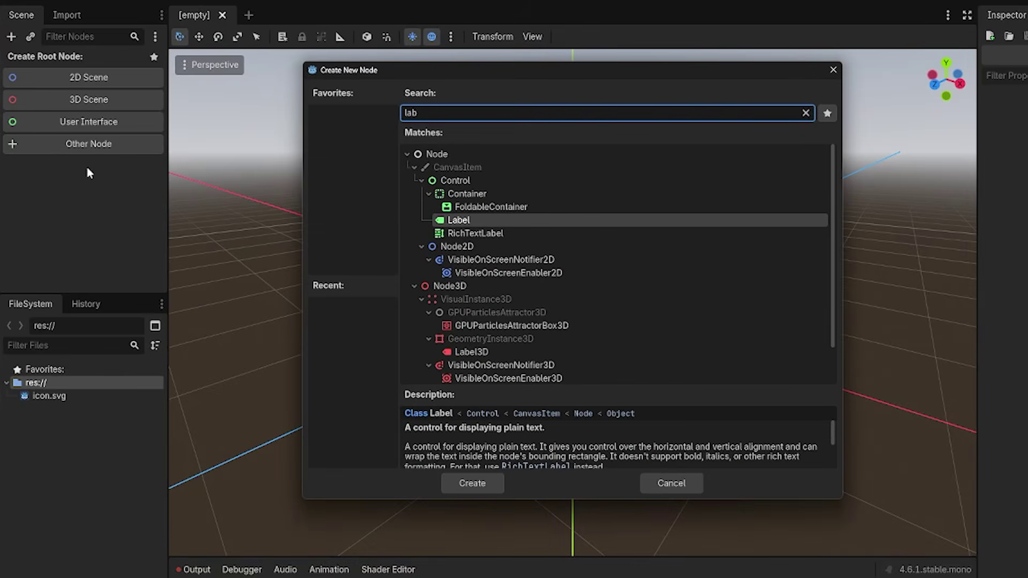
left_click(466, 224)
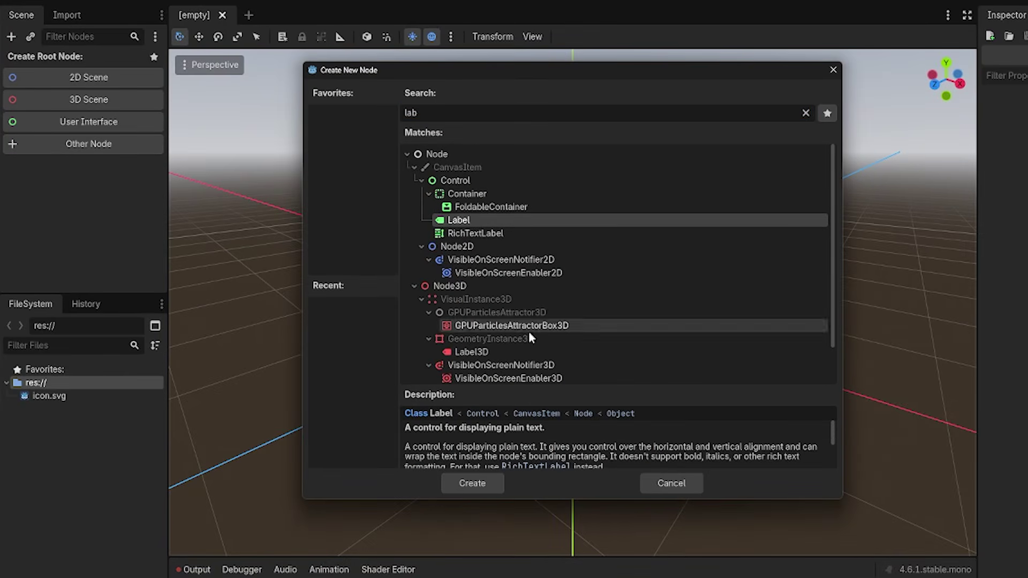
left_click(472, 483)
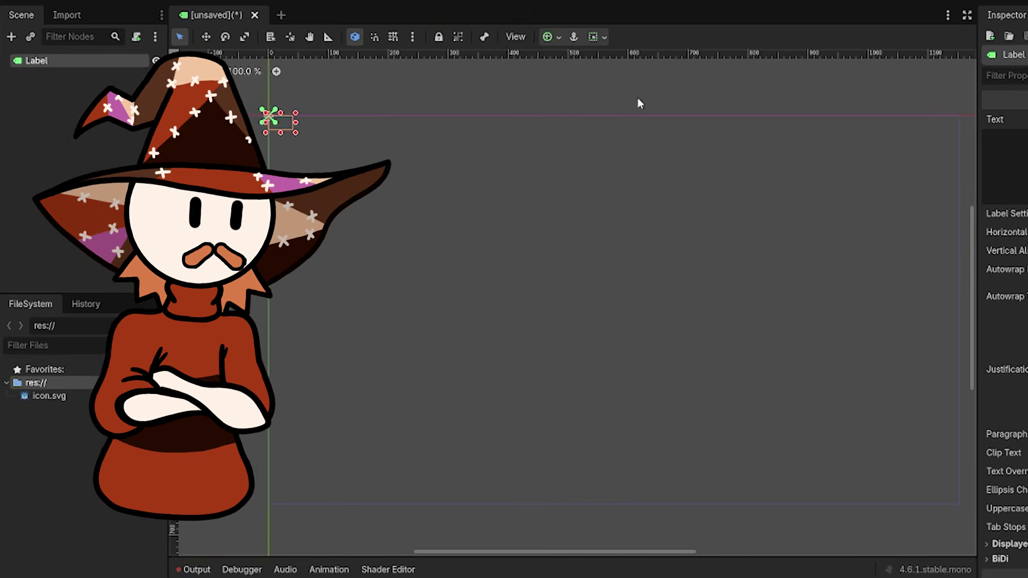
Set the label's text to Hello World and move it to near the centre of the canvas.
left_click(1013, 134)
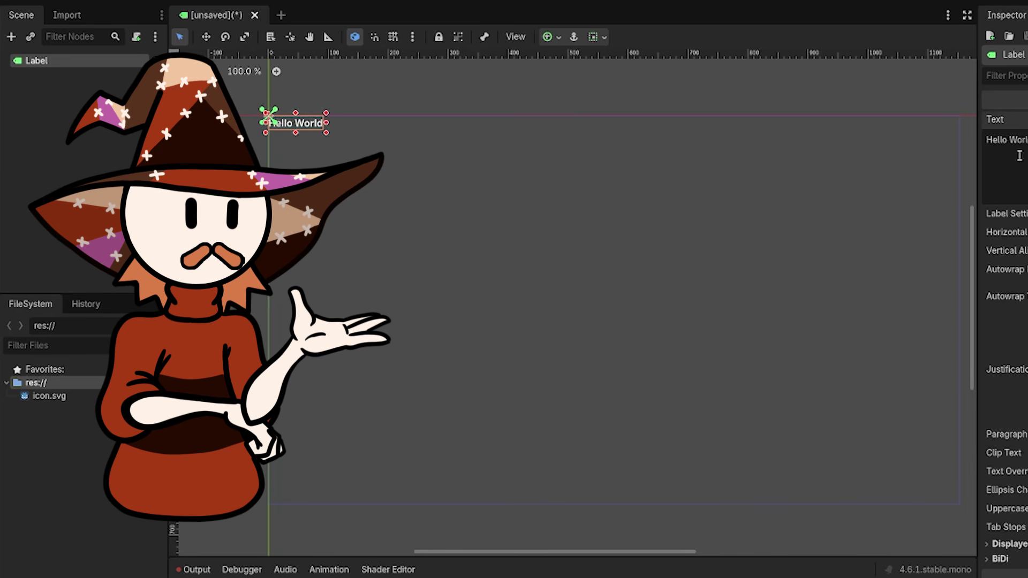
key("w")
left_click_drag(271, 120, 598, 298)
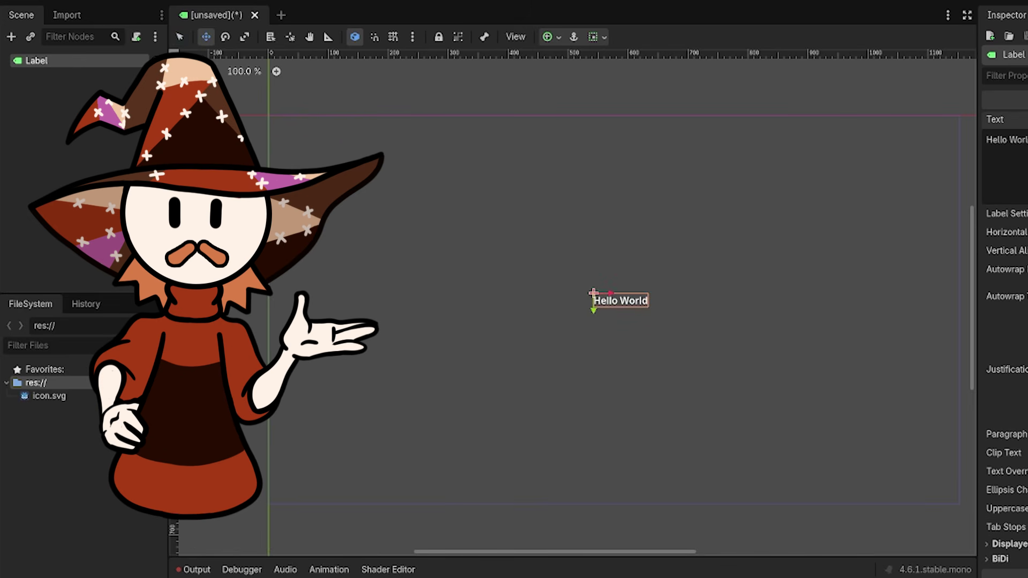
Run the current scene, saving it as label.tscn, and maximize the game window.
key("F6")
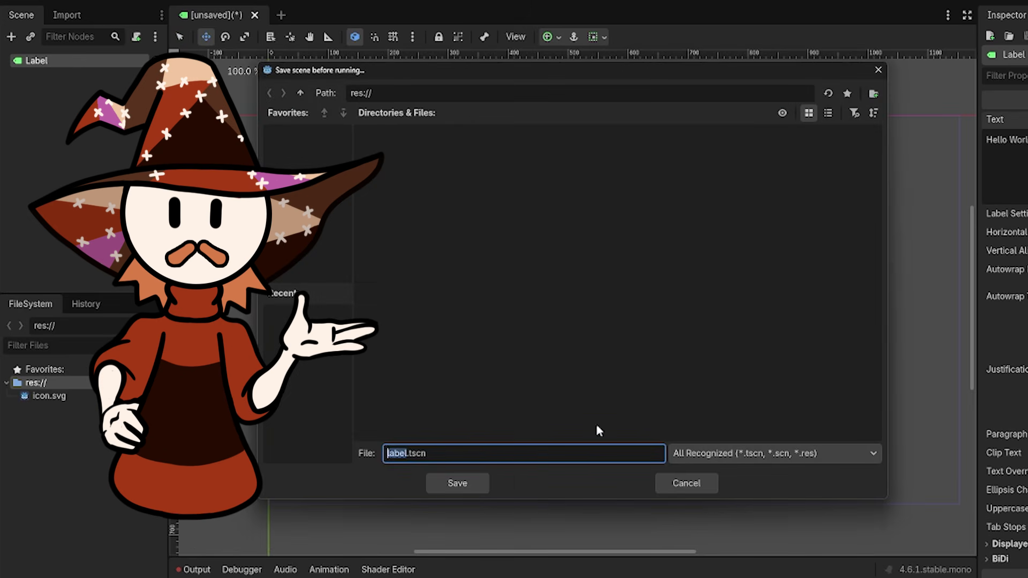
left_click(480, 484)
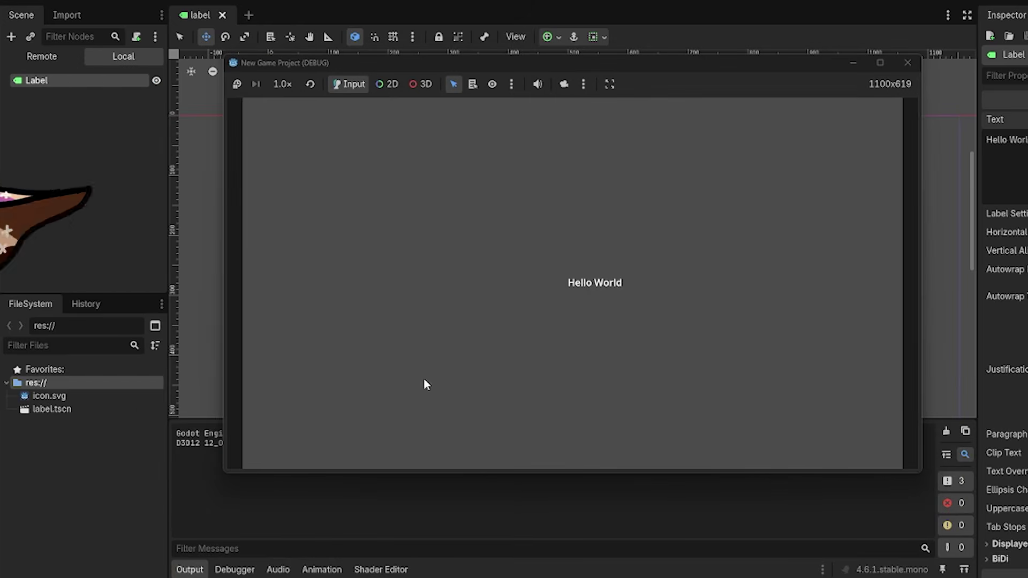
left_click(880, 63)
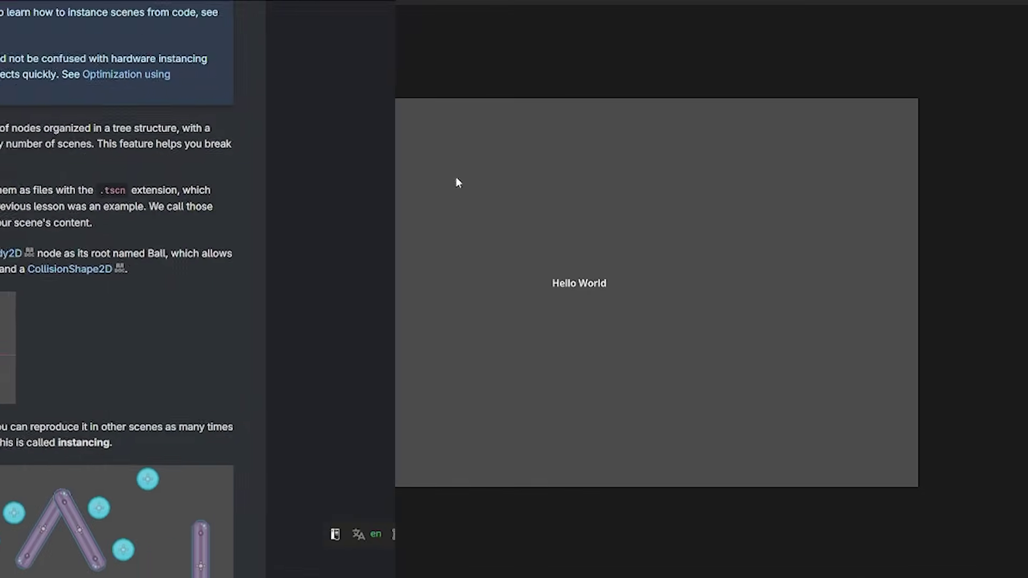
Read the Creating instances page of the Godot Docs, covering instancing, importing the sample project and adding a ball scene.
scroll(616, 289, "down", 8)
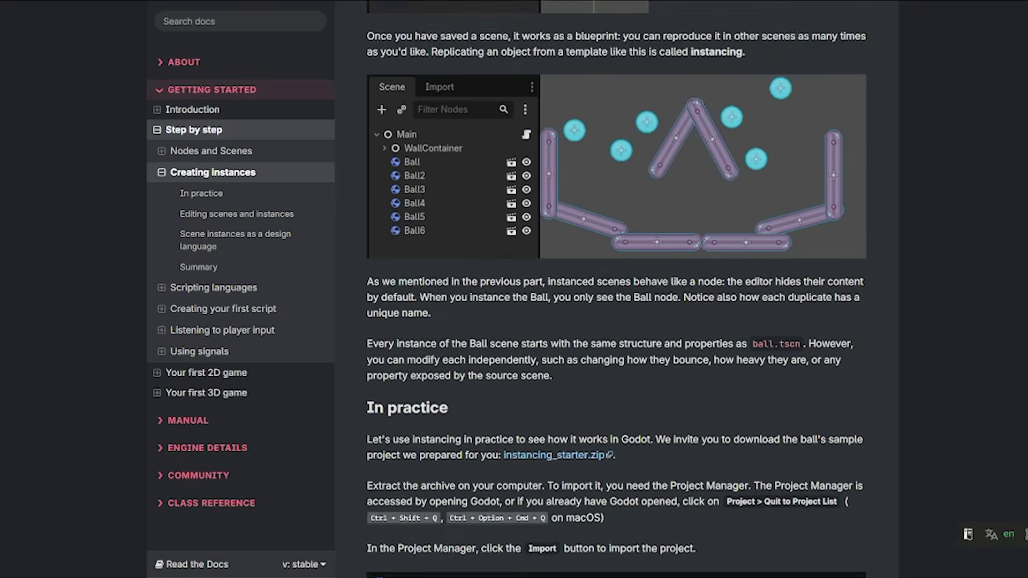
scroll(616, 289, "down", 11)
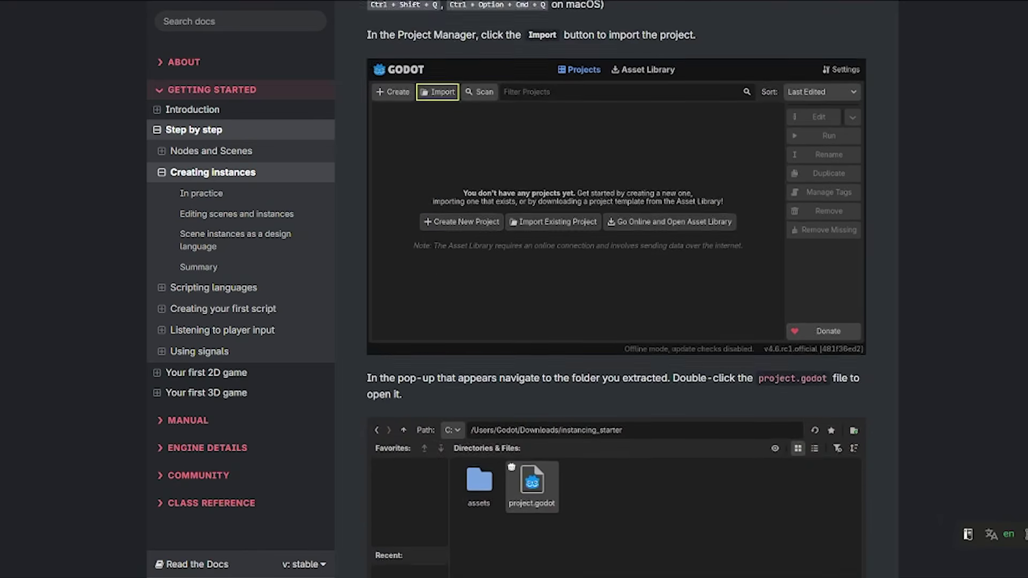
scroll(616, 289, "down", 9)
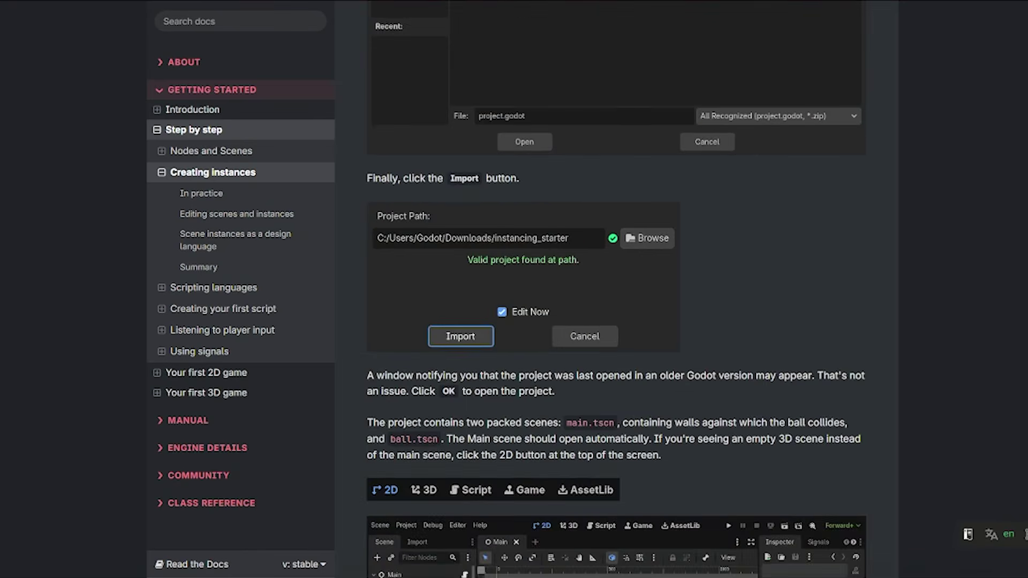
scroll(615, 289, "down", 10)
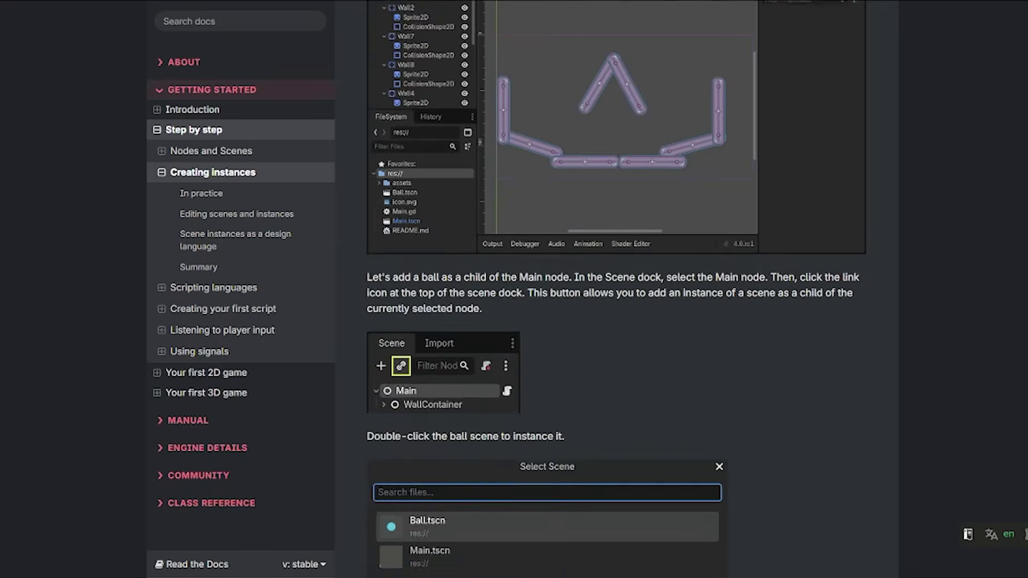
scroll(615, 289, "down", 3)
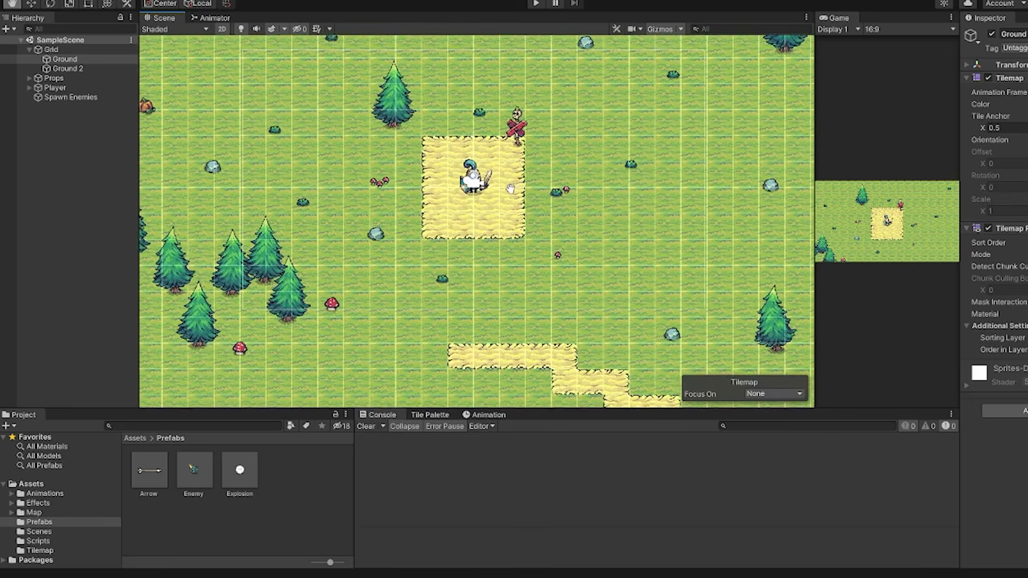
Return to the Unity project and select the Ground 2 tilemap in the hierarchy.
left_click(67, 69)
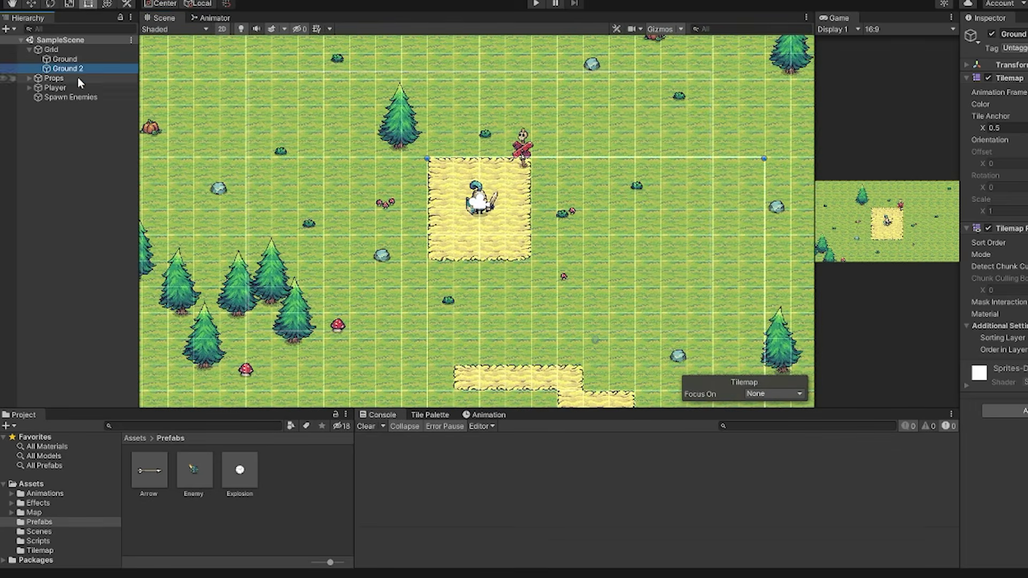
Review the Player object and the individual props grouped under Props in the Unity hierarchy, from Rock and Cogumelim down to the trees.
left_click(59, 88)
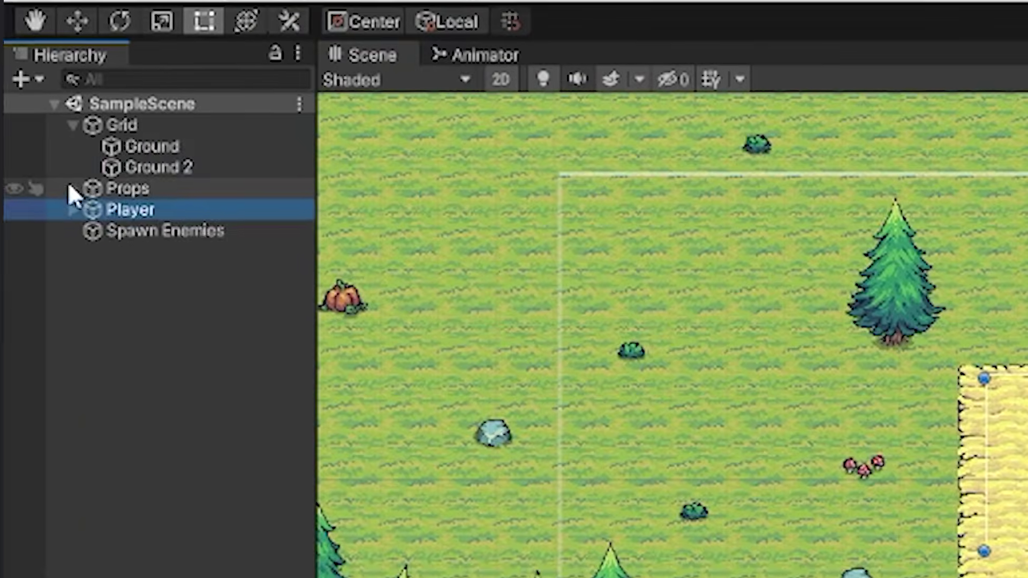
left_click(69, 188)
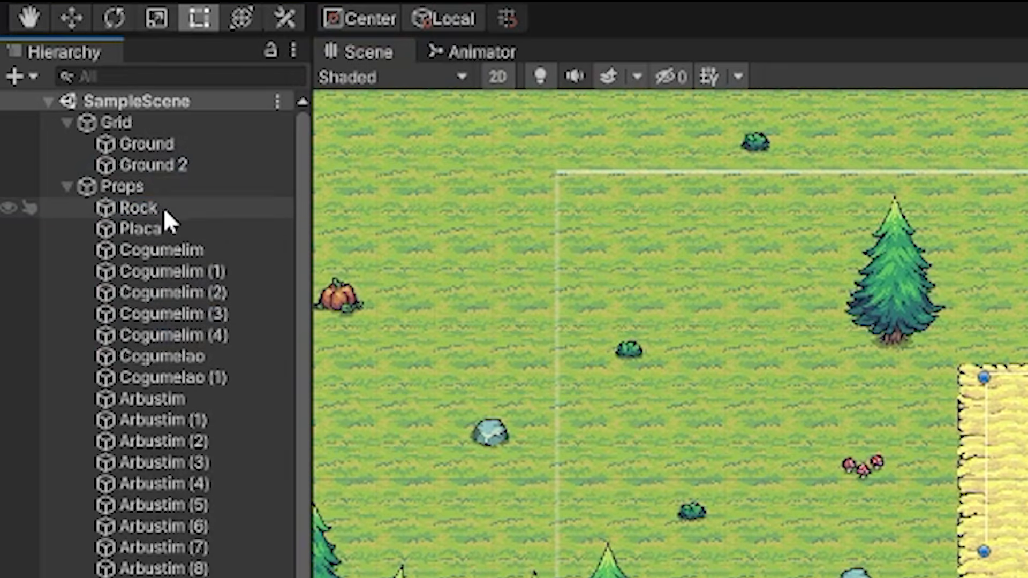
left_click(167, 208)
left_click(189, 300)
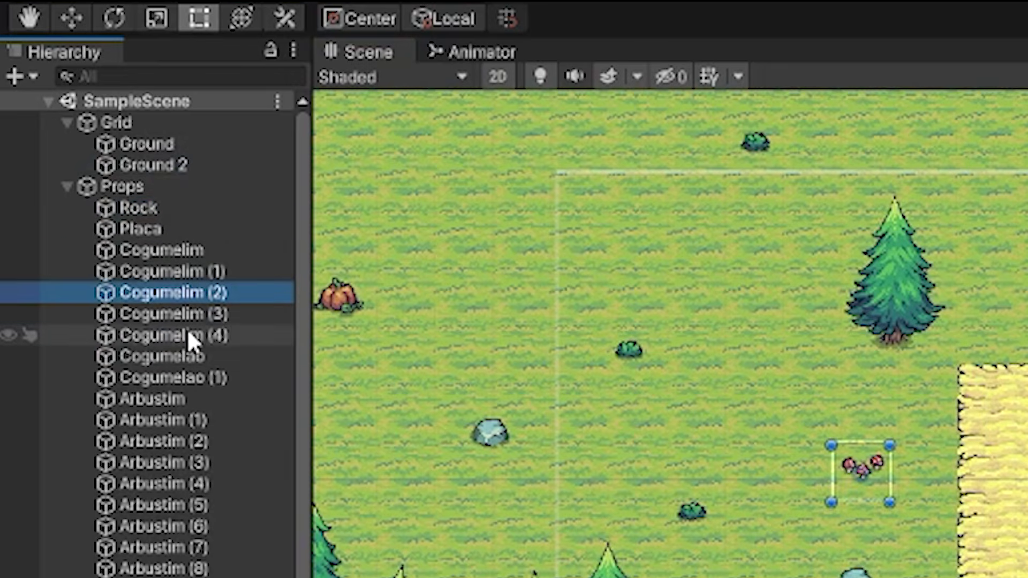
left_click(177, 399)
scroll(294, 527, "down", 3)
scroll(283, 535, "down", 6)
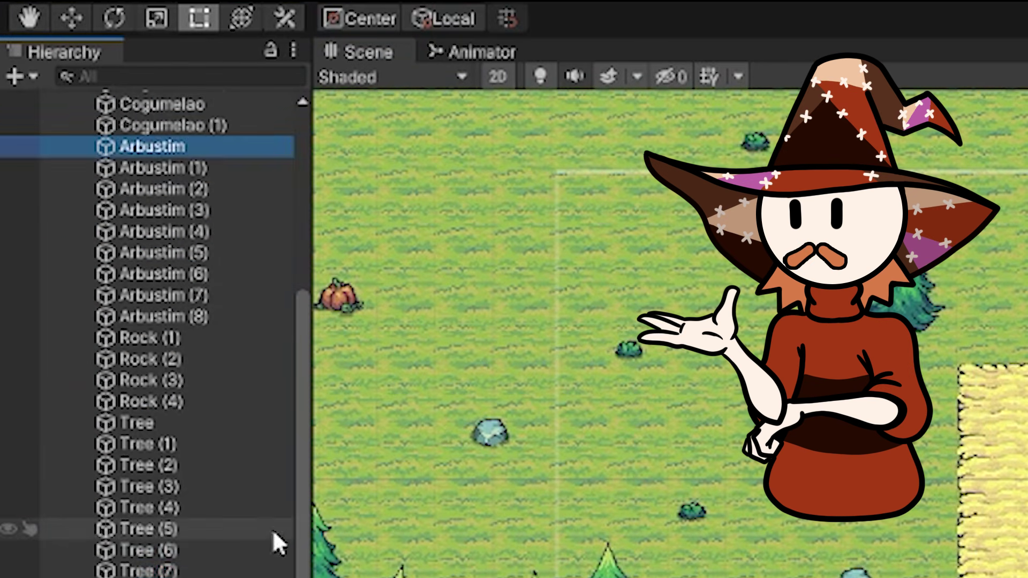
left_click(246, 570)
left_click(246, 577)
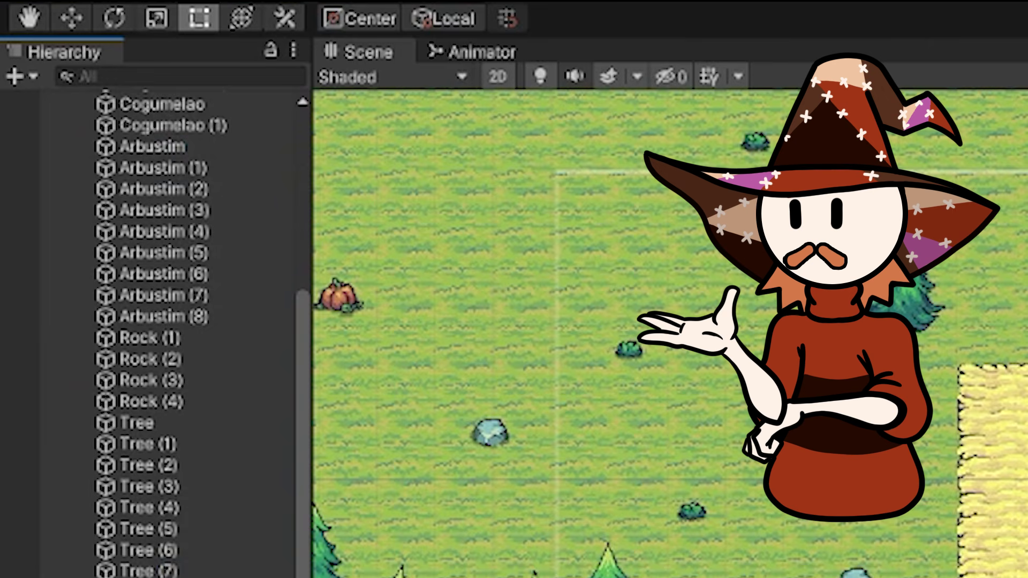
scroll(155, 331, "down", 1)
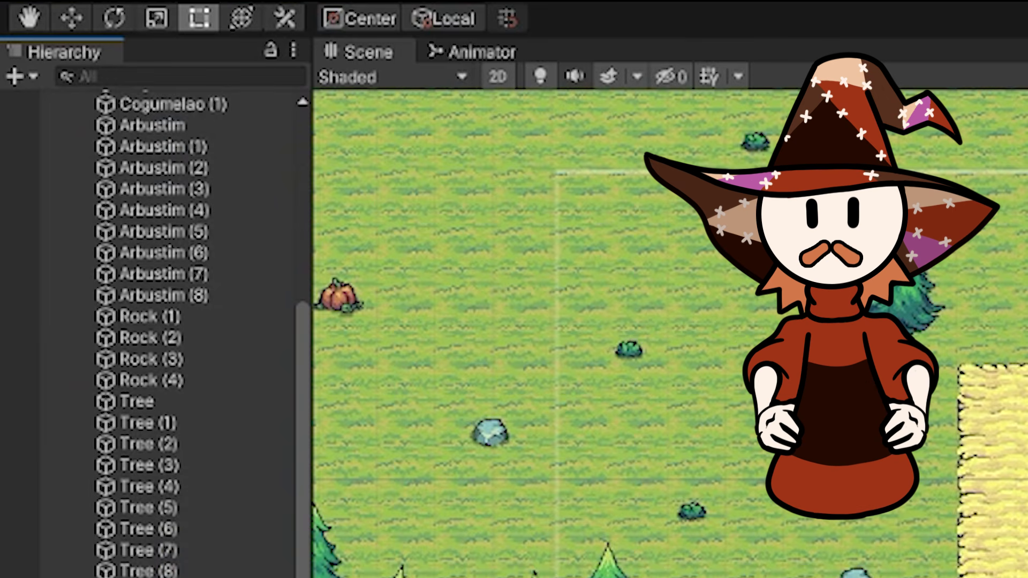
Look over the props placed around the map in the Unity scene view.
scroll(1017, 465, "up", 9)
middle_click_drag(1027, 476, 417, 575)
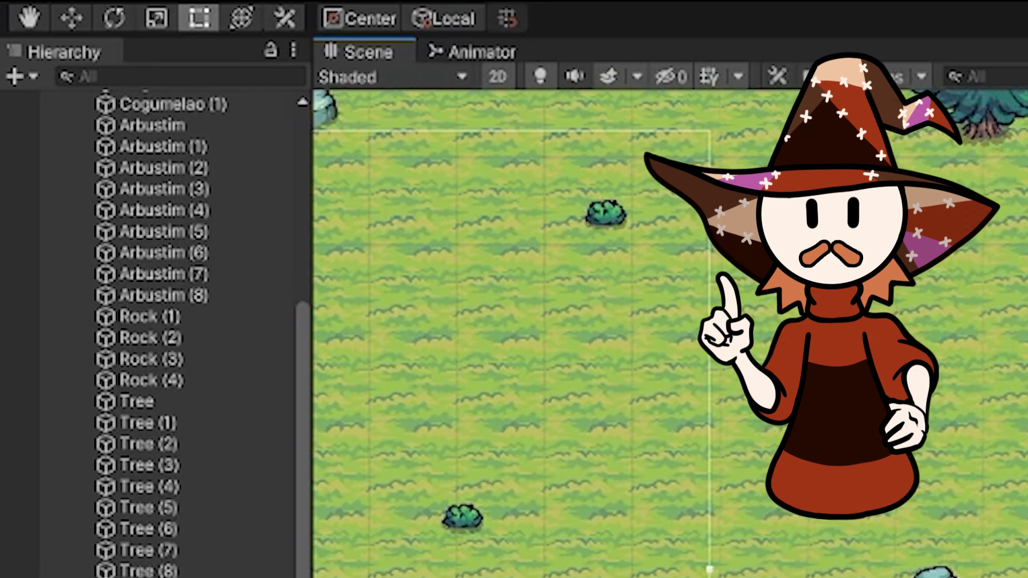
middle_click_drag(591, 523, 549, 533)
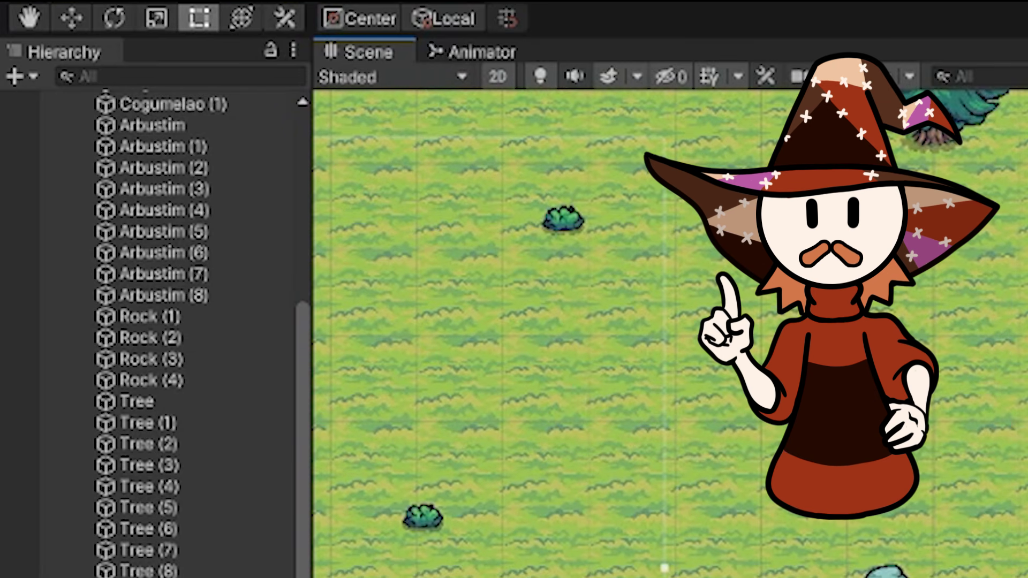
scroll(549, 532, "down", 2)
scroll(602, 540, "down", 3)
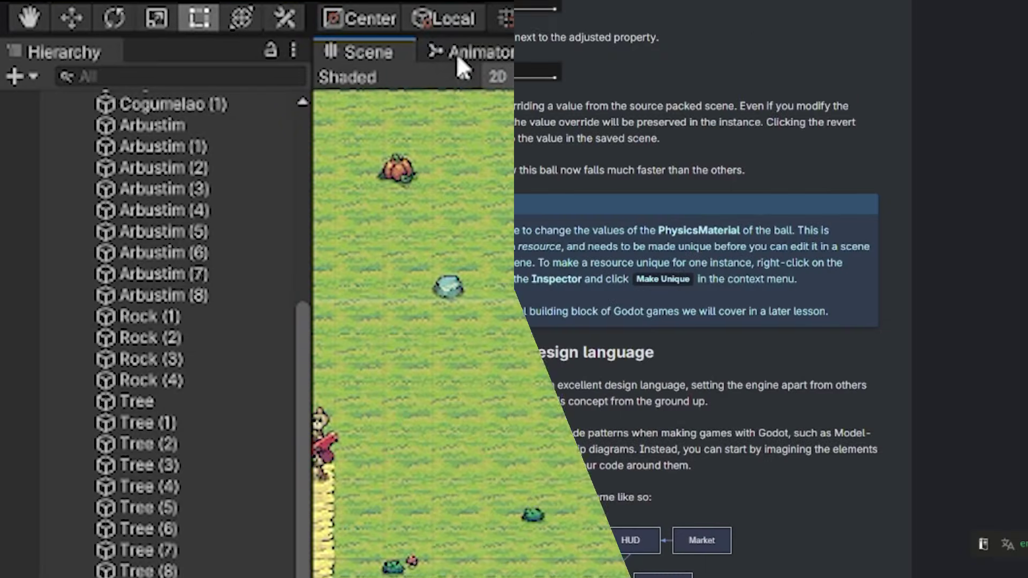
Switch to the Godot Docs and read the section on scene instances as a design language.
scroll(618, 289, "down", 8)
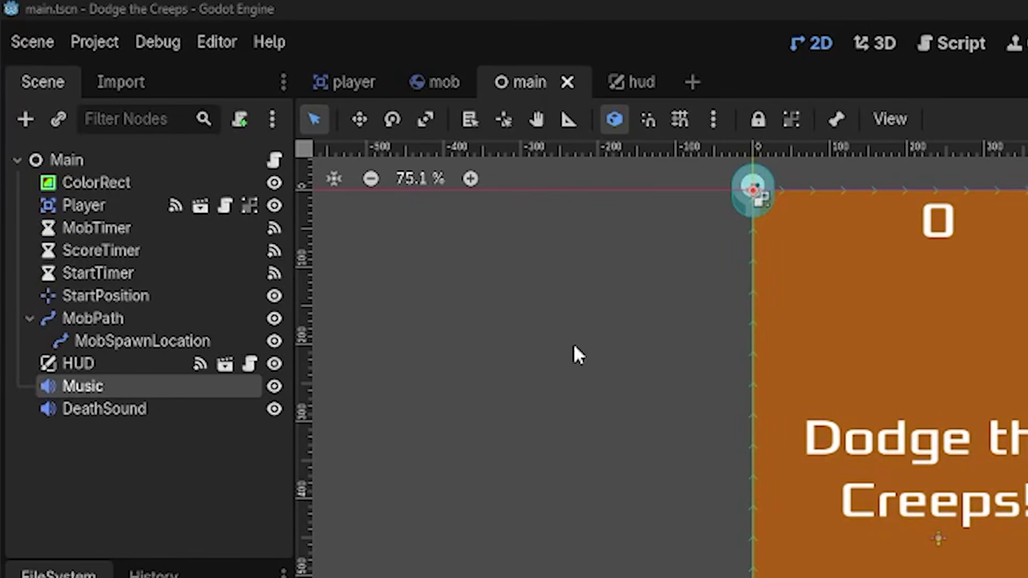
In the Dodge the Creeps project in Godot, examine the main scene's Player and MobTimer nodes and the player, mob and hud scenes.
left_click(98, 206)
left_click(96, 227)
left_click(358, 84)
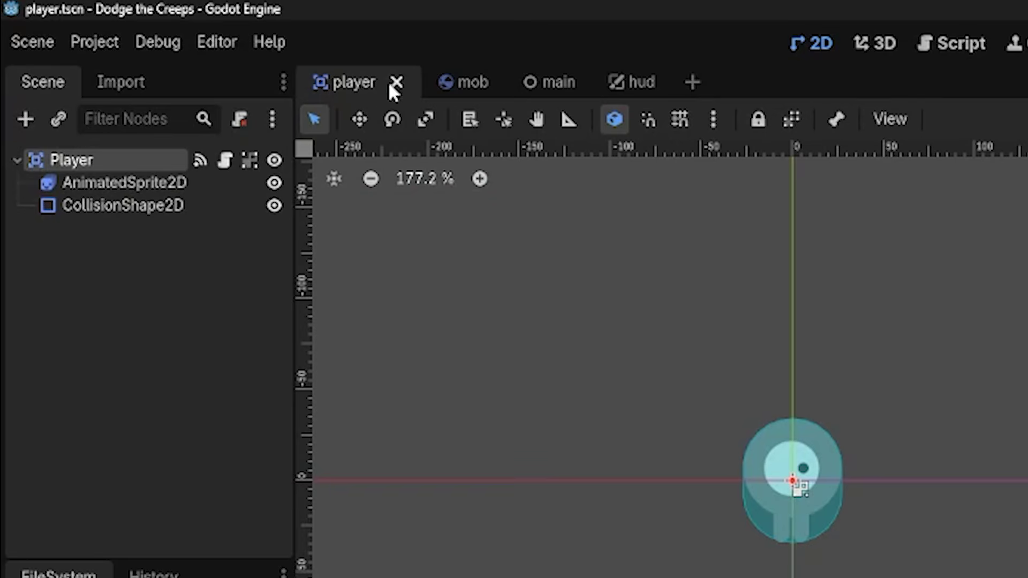
left_click(466, 81)
left_click(637, 81)
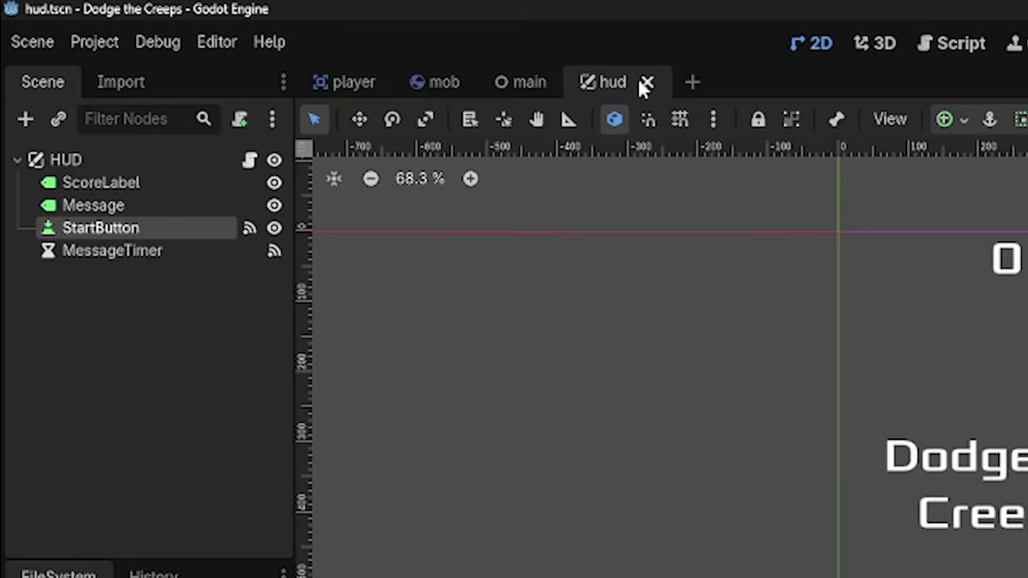
left_click(522, 80)
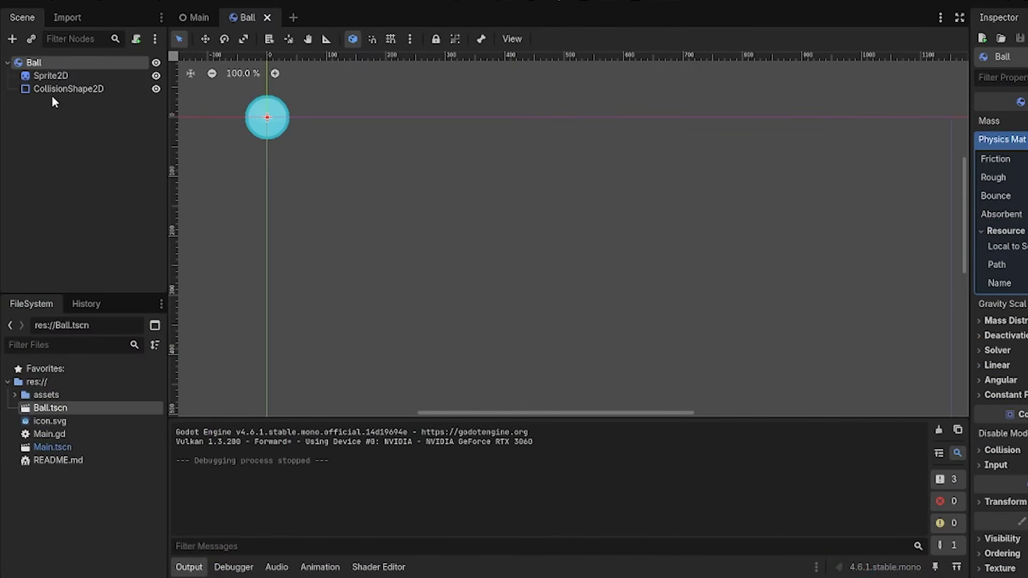
Inspect the CollisionShape2D, Sprite2D and root nodes of the Ball scene in the instancing project.
left_click(61, 88)
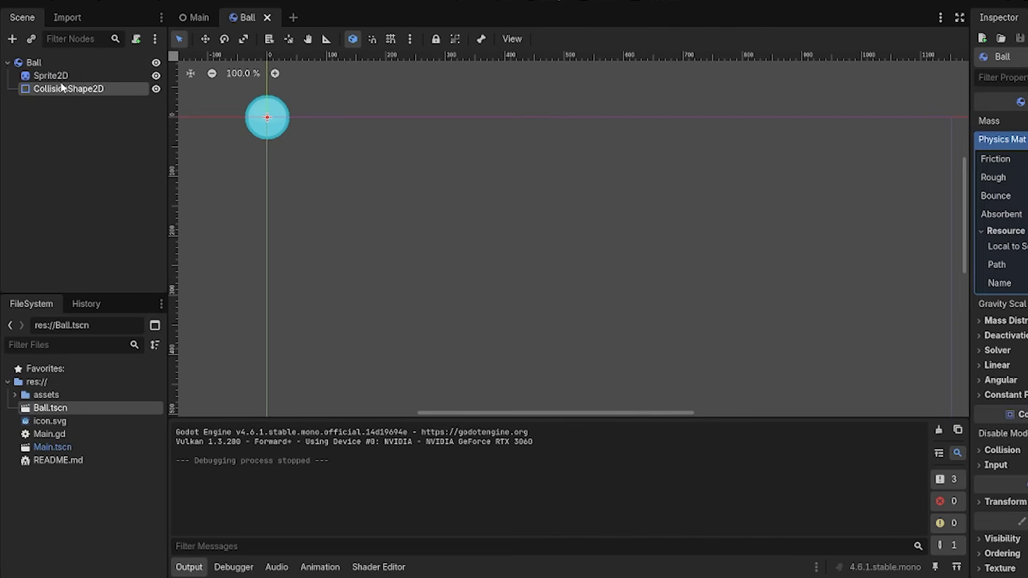
left_click(66, 75)
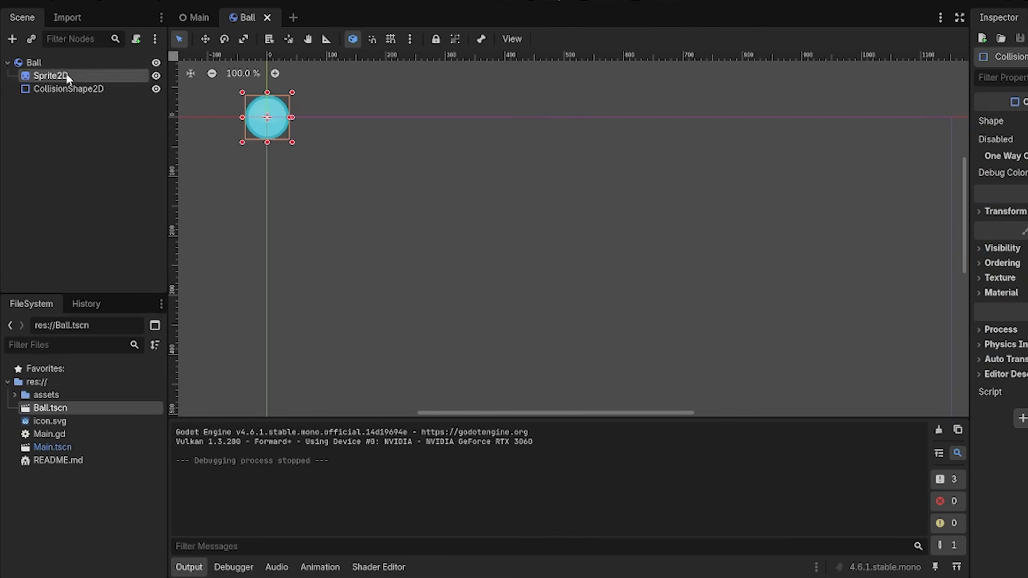
left_click(78, 62)
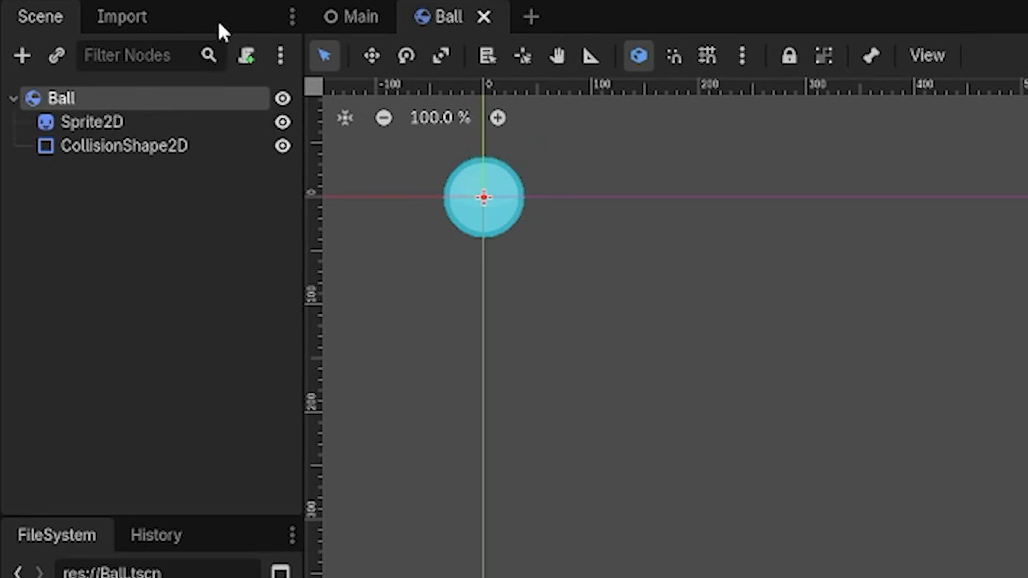
Open the Main scene and inspect its Ball2 and Ball5 instances.
left_click(339, 19)
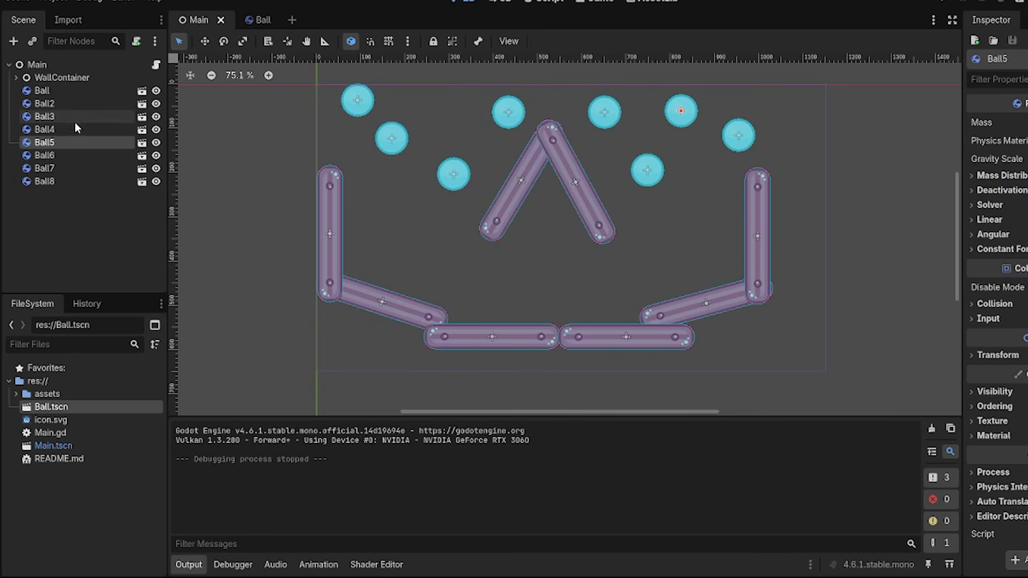
left_click(83, 102)
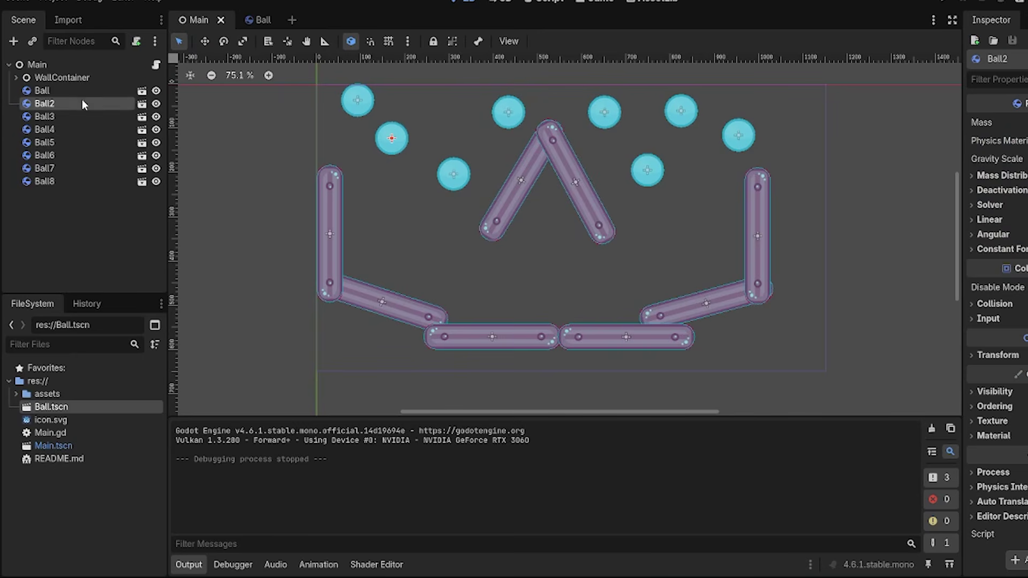
left_click(107, 142)
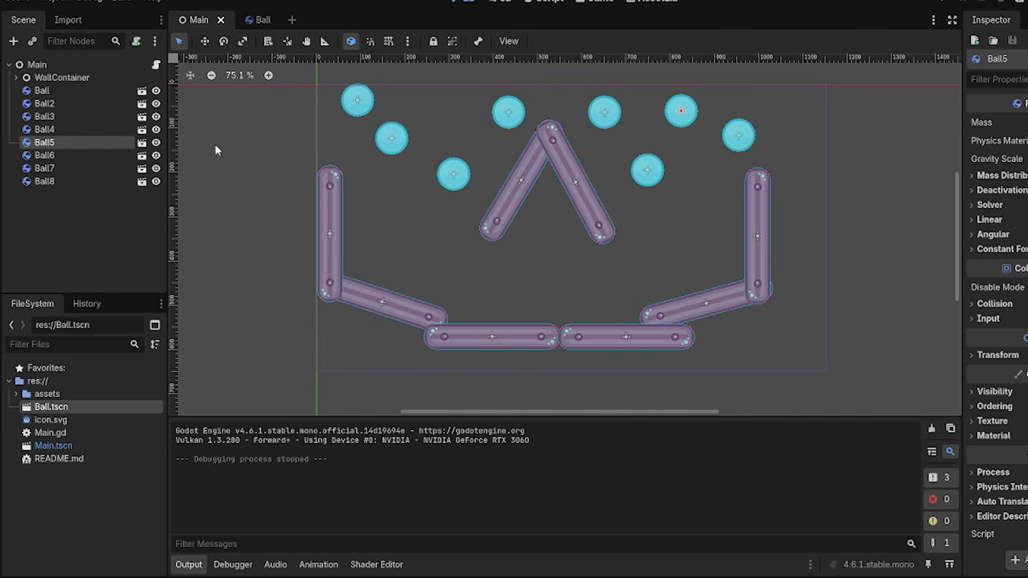
Move Ball6 to (899, 178) and Ball8 to (305, 39) in the Main scene and run the project.
left_click(737, 140)
left_click_drag(738, 140, 714, 169)
left_click_drag(372, 99, 454, 102)
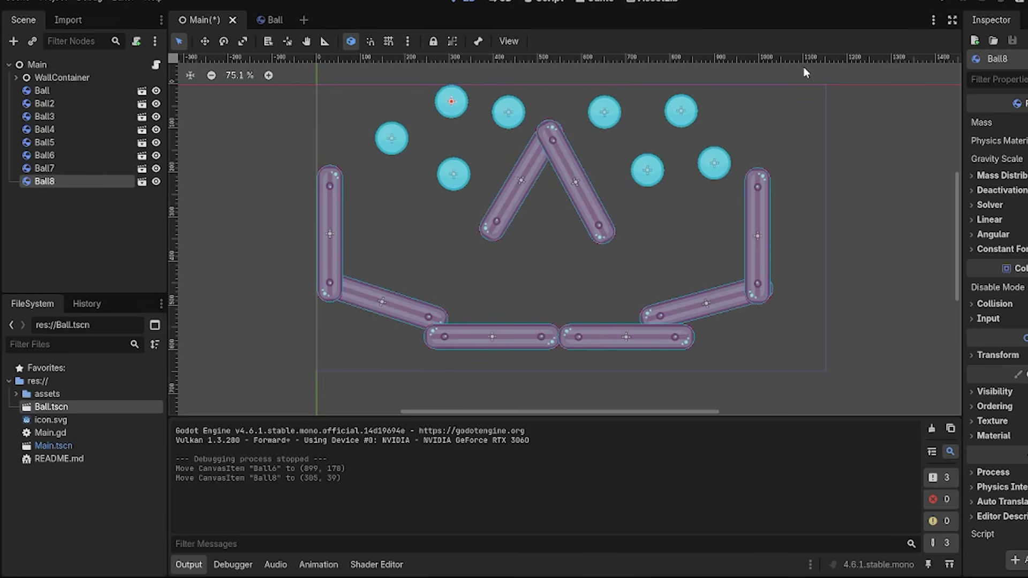
key("F5")
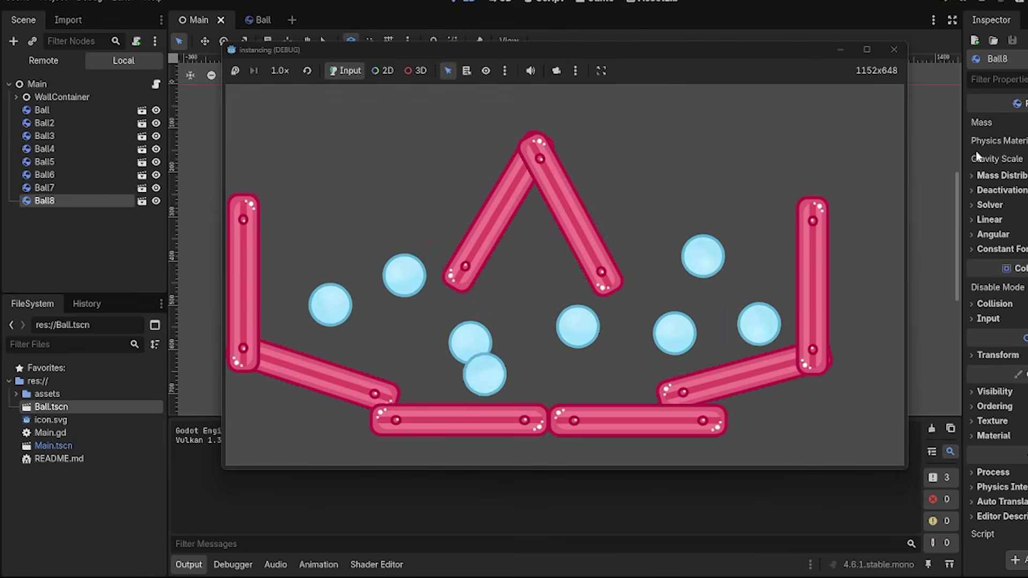